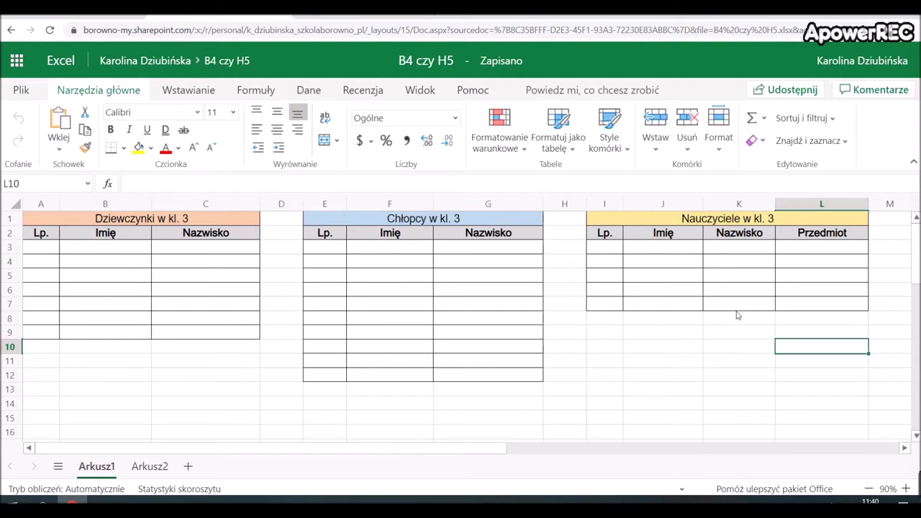
Step: Enter the numbers 1, 2 and 3 in cells A3, A4 and A5 of the girls' Lp. column
{"action": "left_click", "coordinate": [44, 248]}
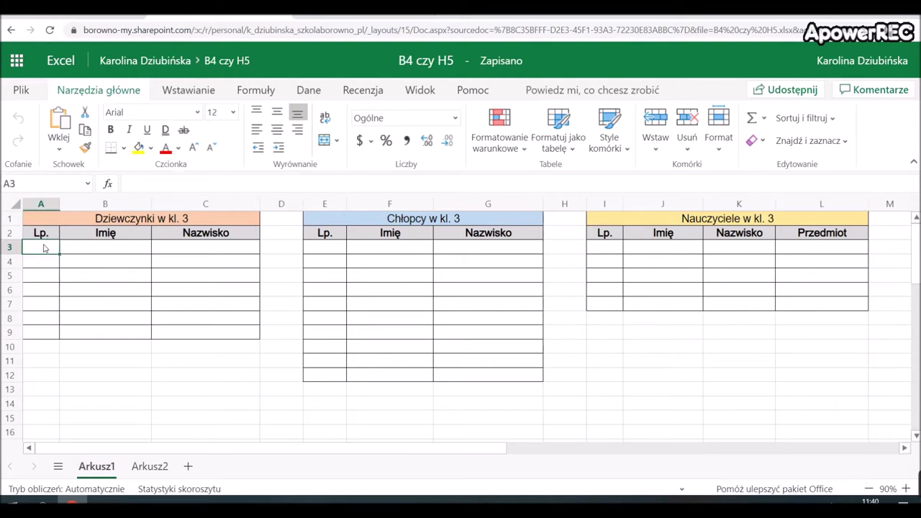
{"action": "type", "text": "1"}
{"action": "key", "text": "Return"}
{"action": "type", "text": "2"}
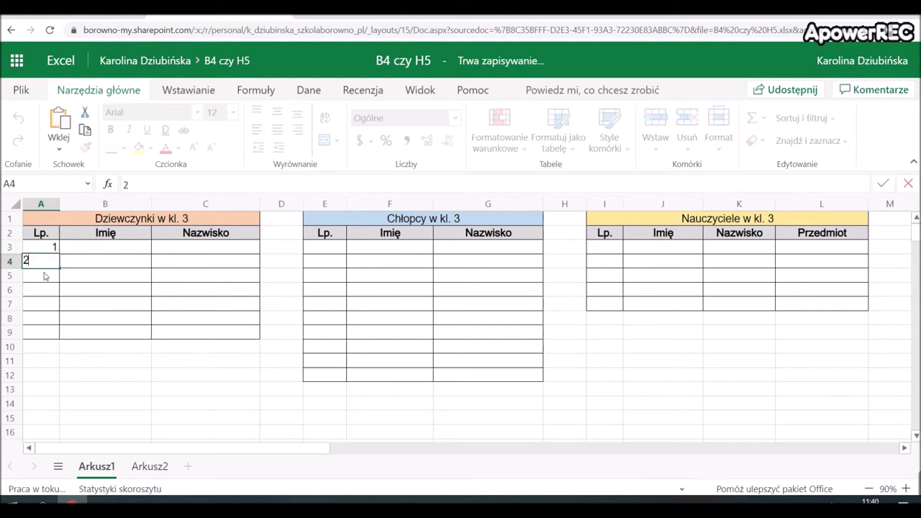
{"action": "key", "text": "Return"}
{"action": "type", "text": "3"}
{"action": "key", "text": "Return"}
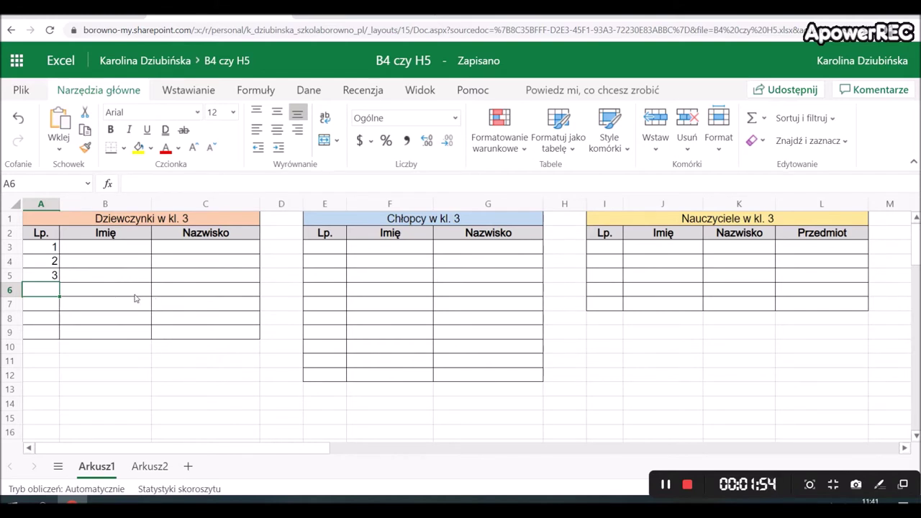
{"action": "left_click", "coordinate": [100, 252]}
{"action": "left_click", "coordinate": [107, 262]}
{"action": "left_click", "coordinate": [184, 262]}
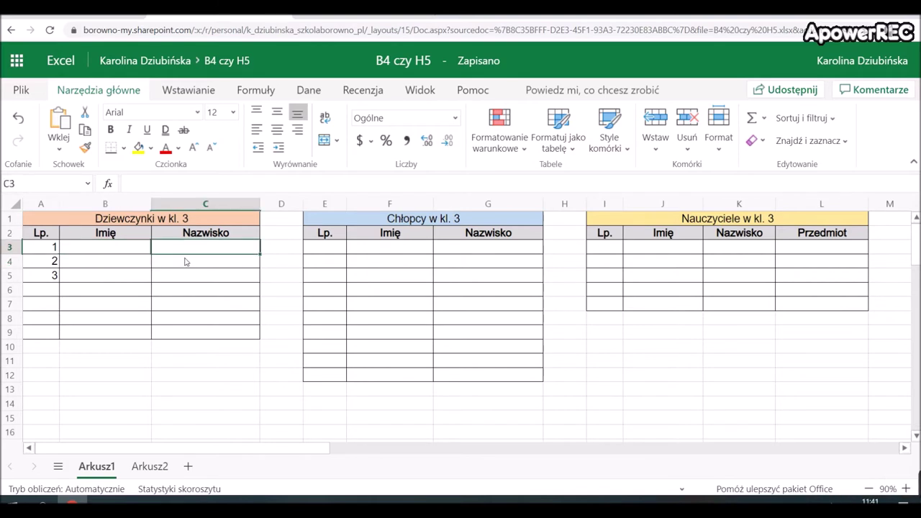
{"action": "left_click", "coordinate": [173, 285]}
{"action": "left_click", "coordinate": [138, 283]}
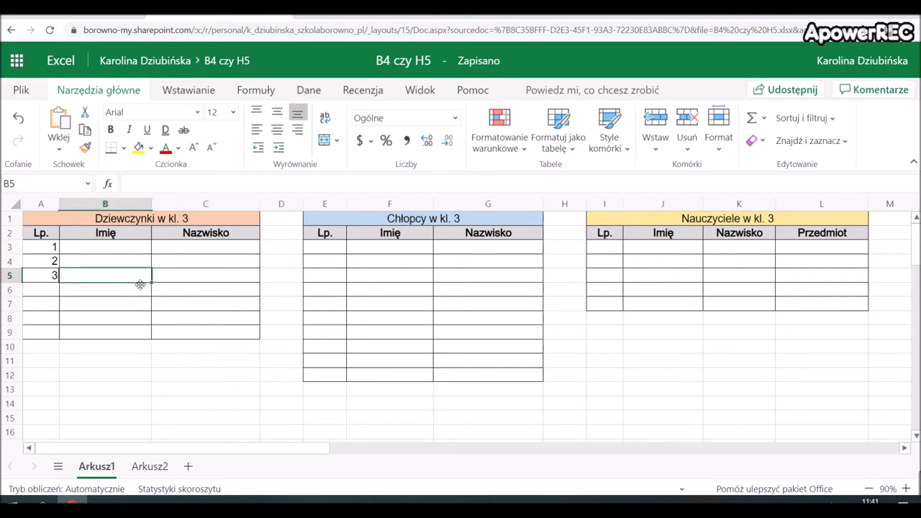
{"action": "left_click", "coordinate": [114, 250]}
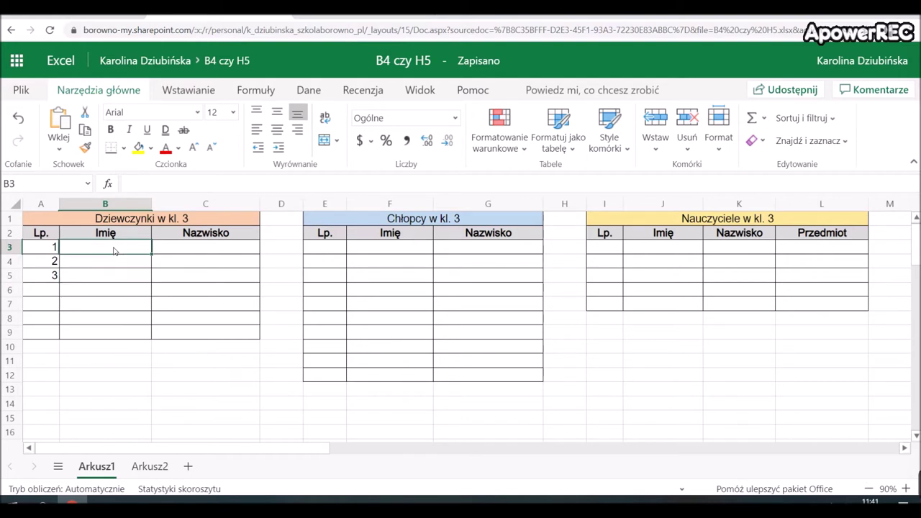
{"action": "left_click", "coordinate": [186, 252]}
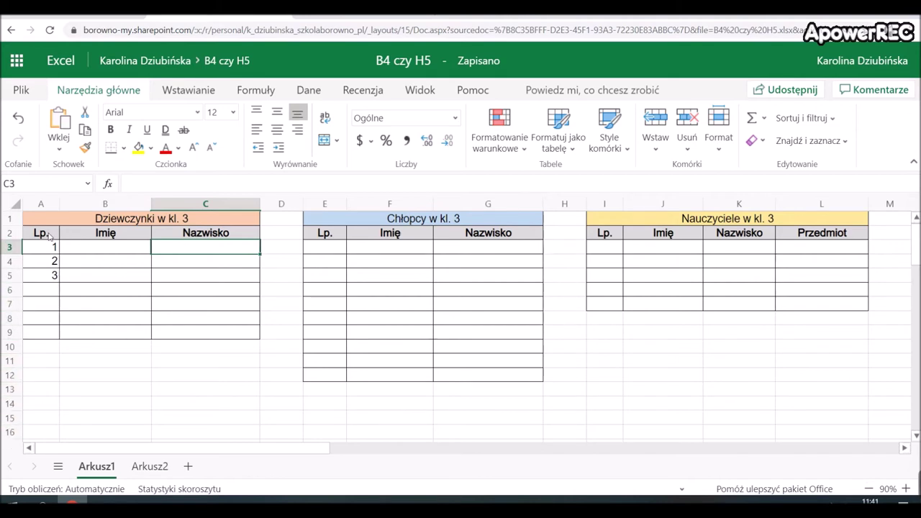
{"action": "left_click", "coordinate": [56, 208]}
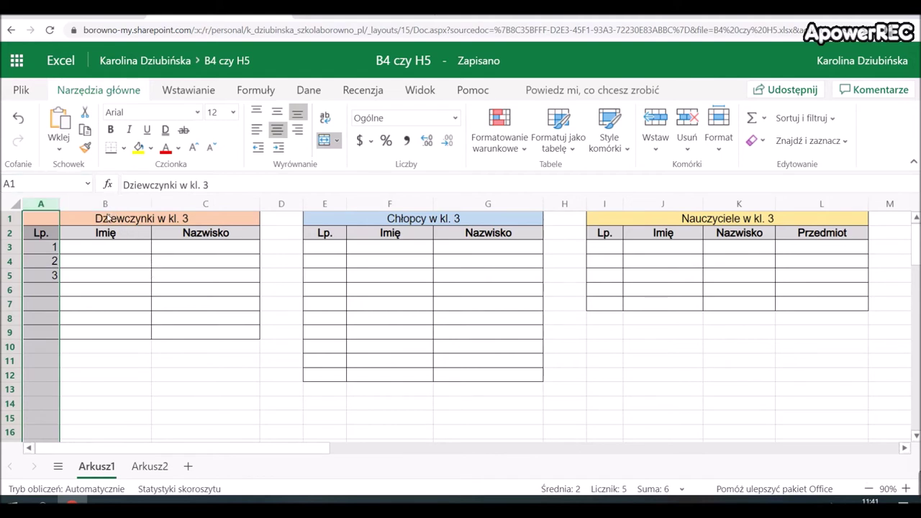
{"action": "left_click", "coordinate": [112, 252]}
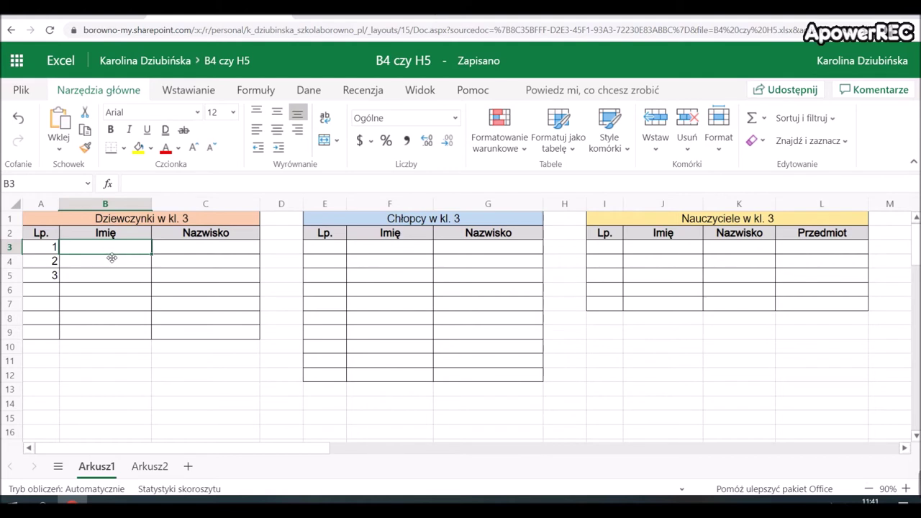
{"action": "left_click", "coordinate": [120, 281]}
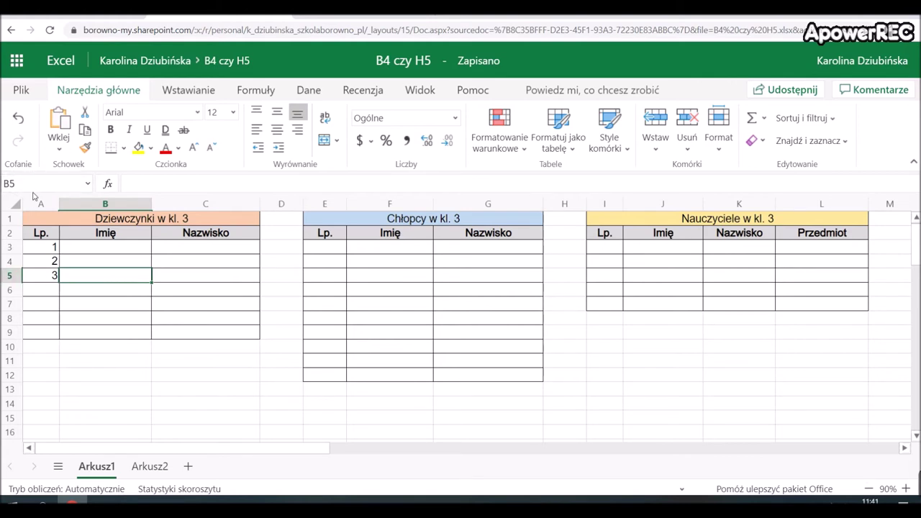
{"action": "left_click", "coordinate": [200, 325]}
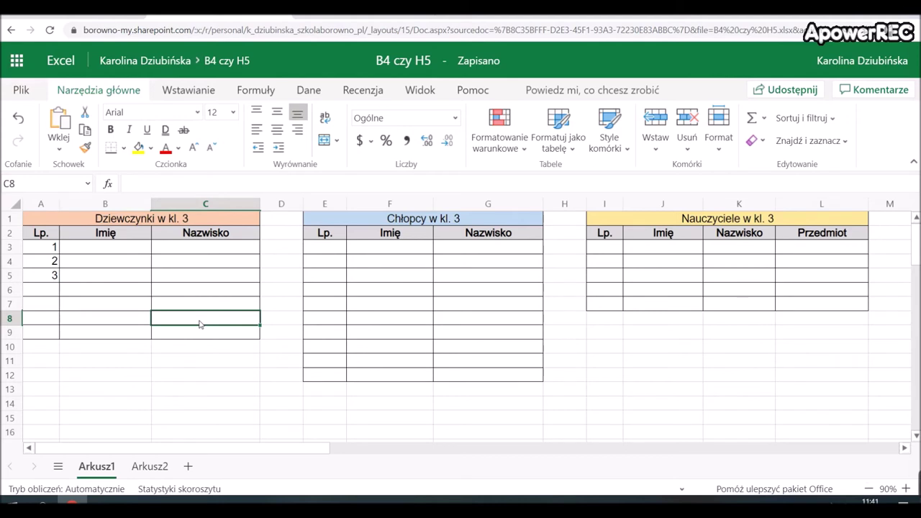
{"action": "left_click", "coordinate": [403, 335]}
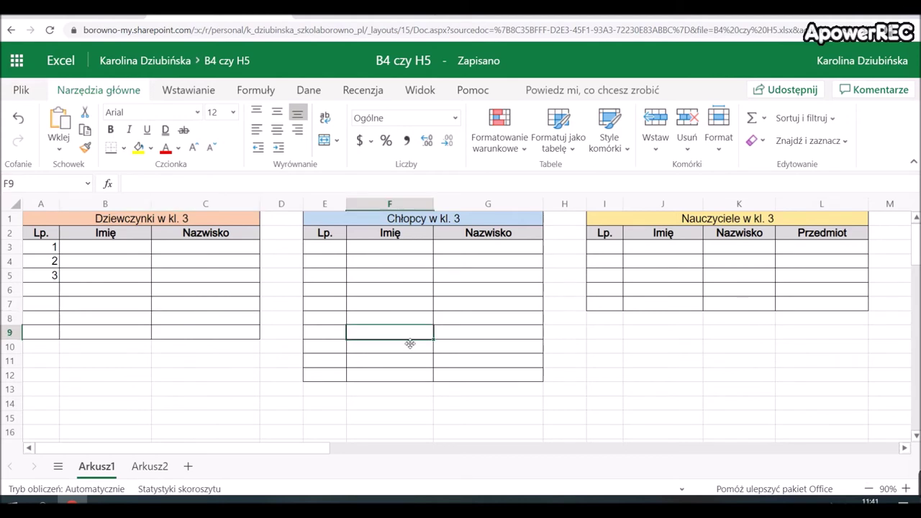
{"action": "left_click", "coordinate": [240, 402]}
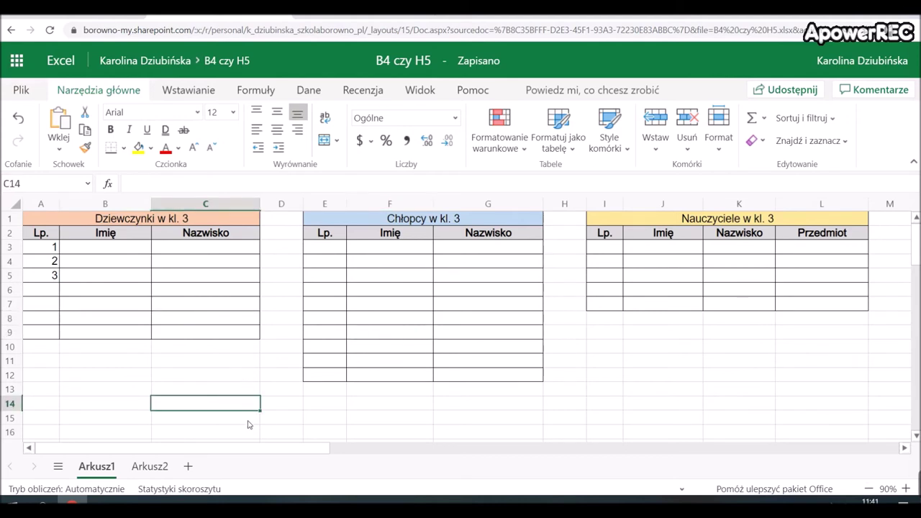
{"action": "left_click", "coordinate": [566, 397]}
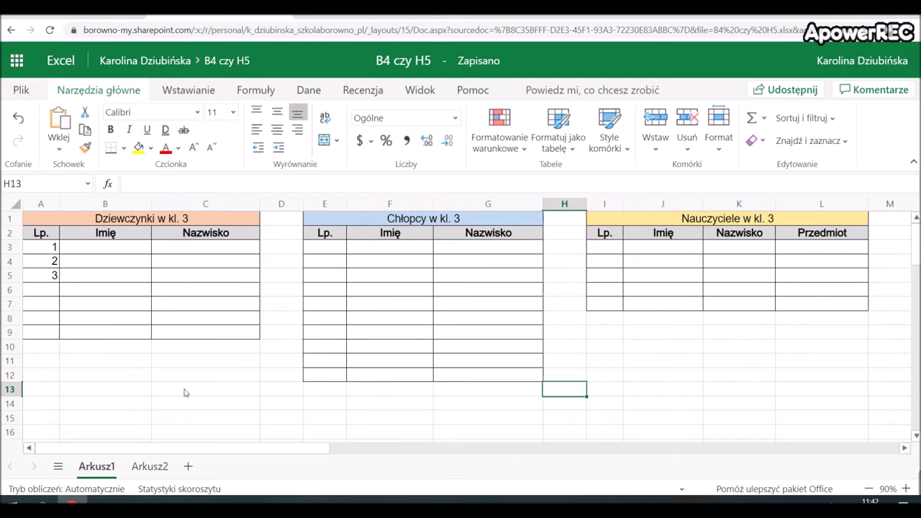
{"action": "left_click", "coordinate": [113, 247]}
{"action": "left_click", "coordinate": [119, 263]}
{"action": "left_click", "coordinate": [136, 303]}
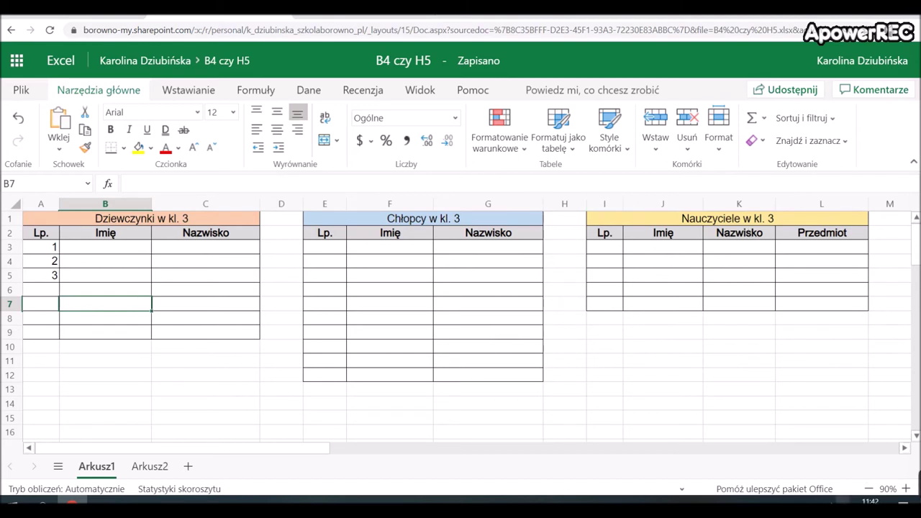
{"action": "mouse_move", "coordinate": [828, 494]}
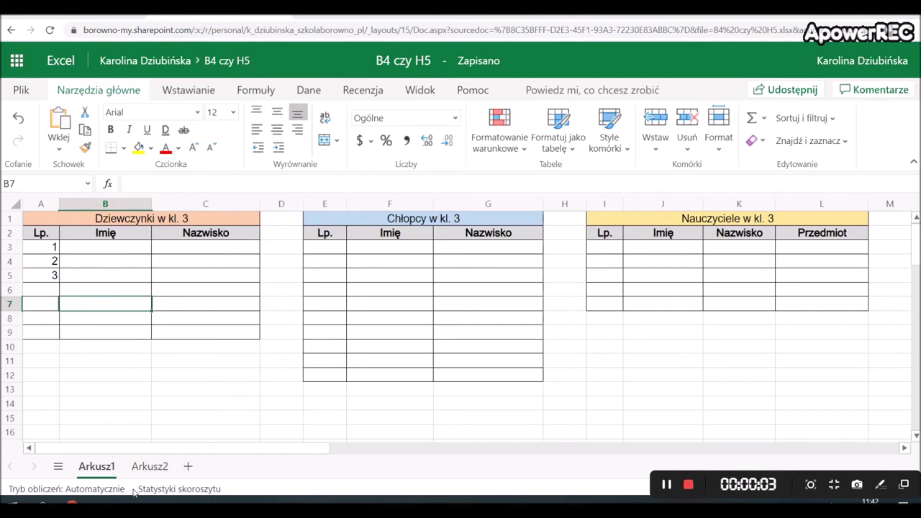
{"action": "left_click", "coordinate": [136, 469]}
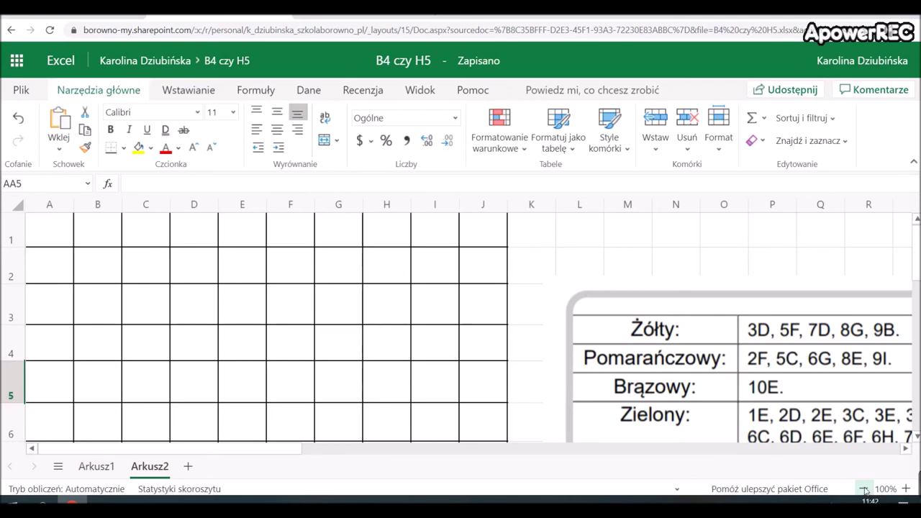
Step: Zoom Arkusz2 out to 60% so the whole grid and colour key fit on screen
{"action": "scroll", "coordinate": [370, 267], "scroll_direction": "down", "scroll_amount": 2}
{"action": "scroll", "coordinate": [370, 267], "scroll_direction": "up", "scroll_amount": 2}
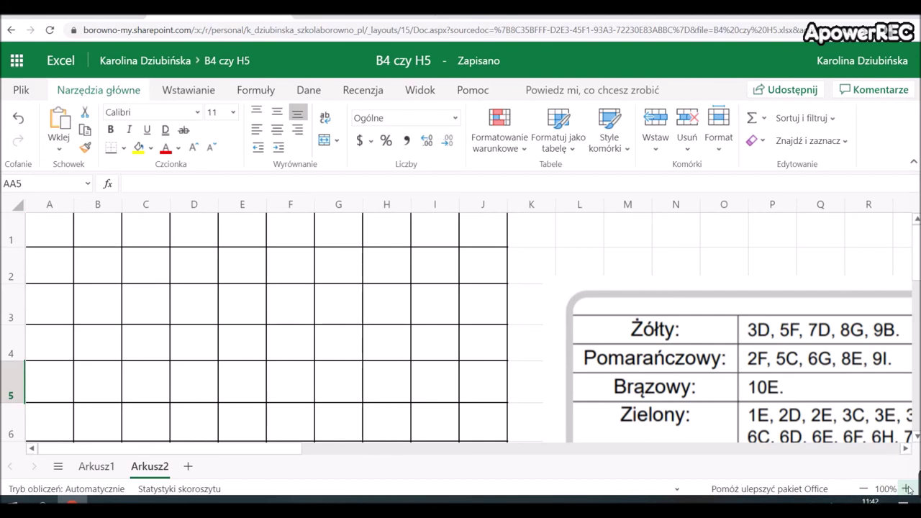
{"action": "left_click", "coordinate": [867, 489]}
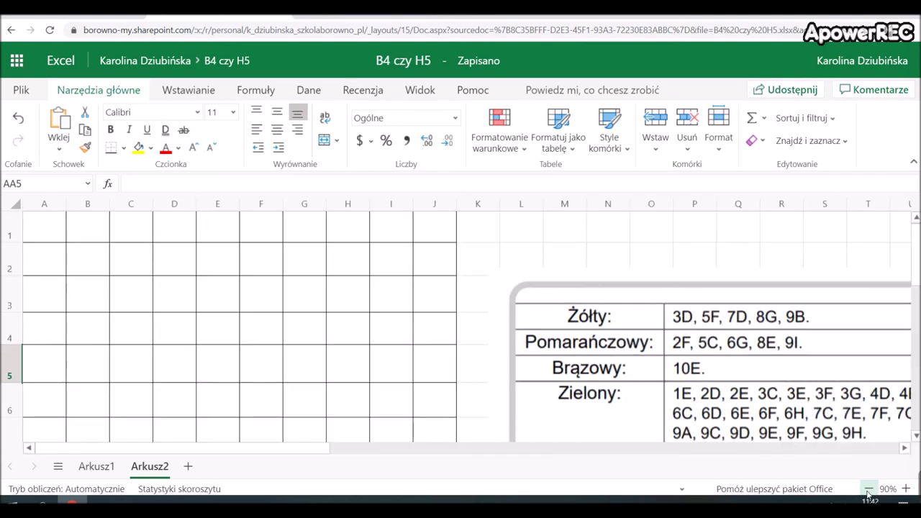
{"action": "left_click", "coordinate": [868, 489]}
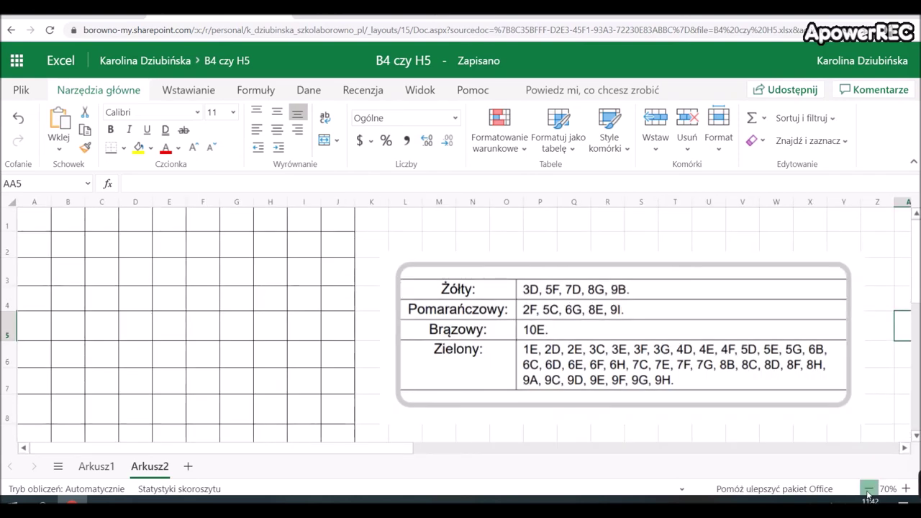
{"action": "left_click", "coordinate": [868, 490]}
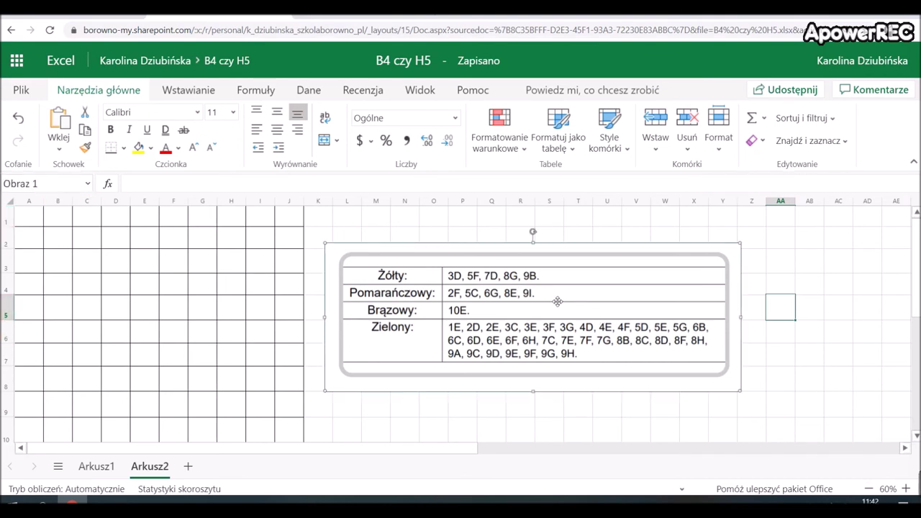
Step: Nudge the colour key picture slightly right of the grid, then select cell B2
{"action": "left_click_drag", "start_coordinate": [526, 295], "coordinate": [544, 270]}
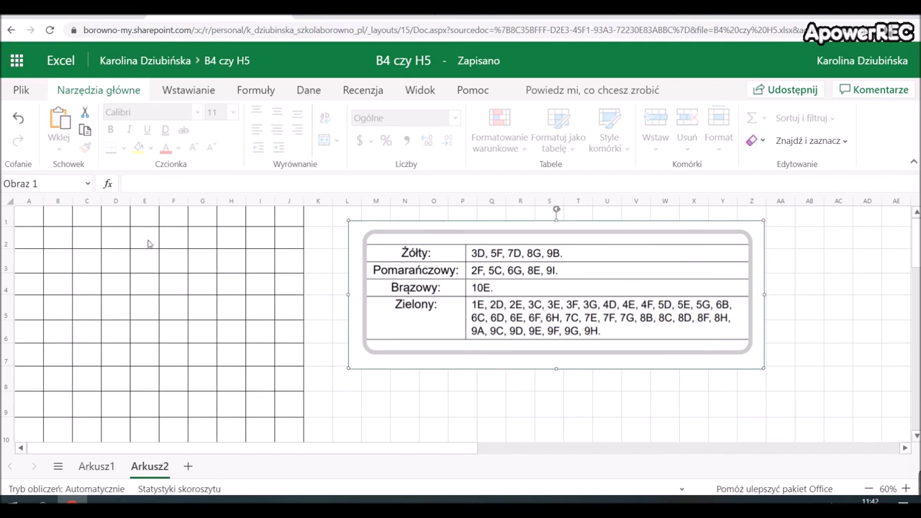
{"action": "left_click", "coordinate": [164, 269]}
{"action": "left_click", "coordinate": [85, 243]}
{"action": "left_click", "coordinate": [67, 245]}
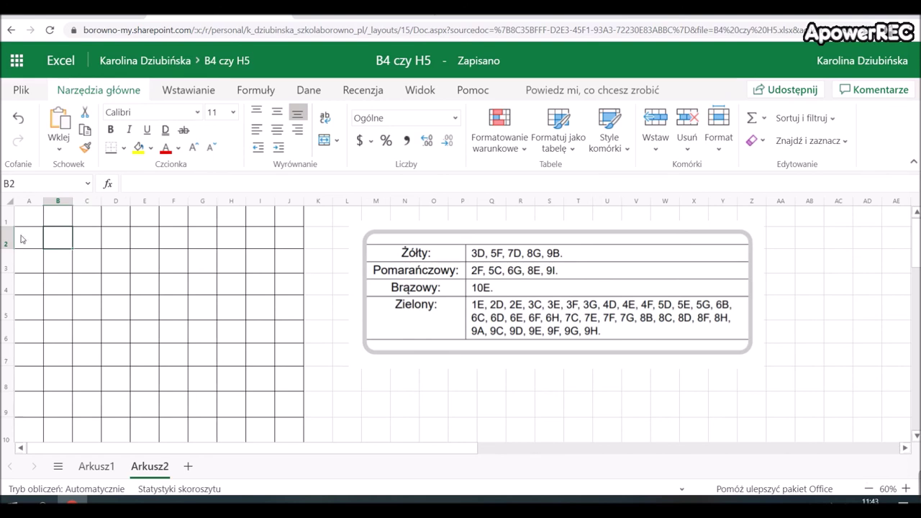
Step: Give cells D3, F5 and D7 a yellow fill, matching the Żółty key entries
{"action": "left_click", "coordinate": [117, 264]}
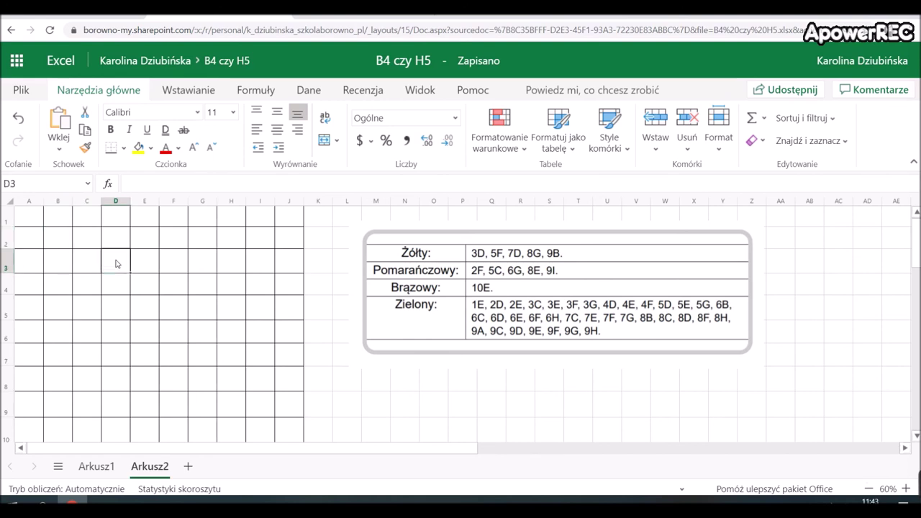
{"action": "left_click", "coordinate": [138, 148]}
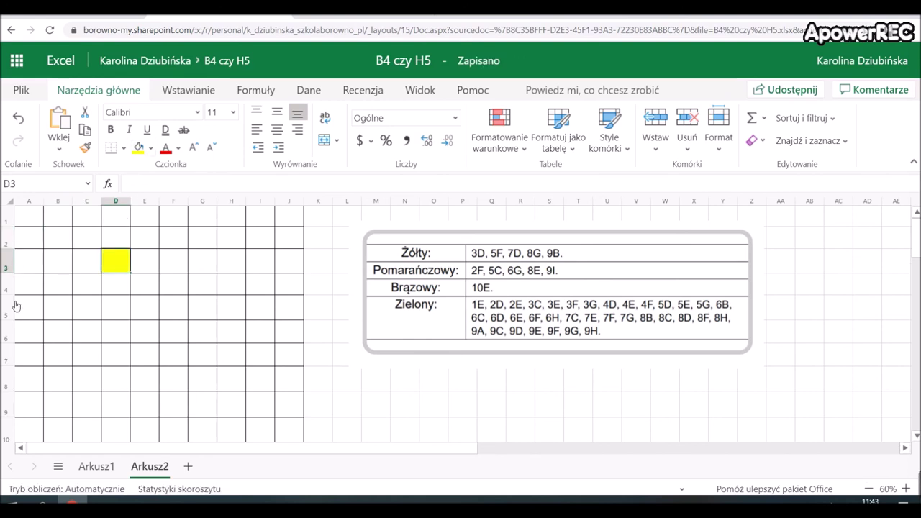
{"action": "left_click", "coordinate": [177, 311]}
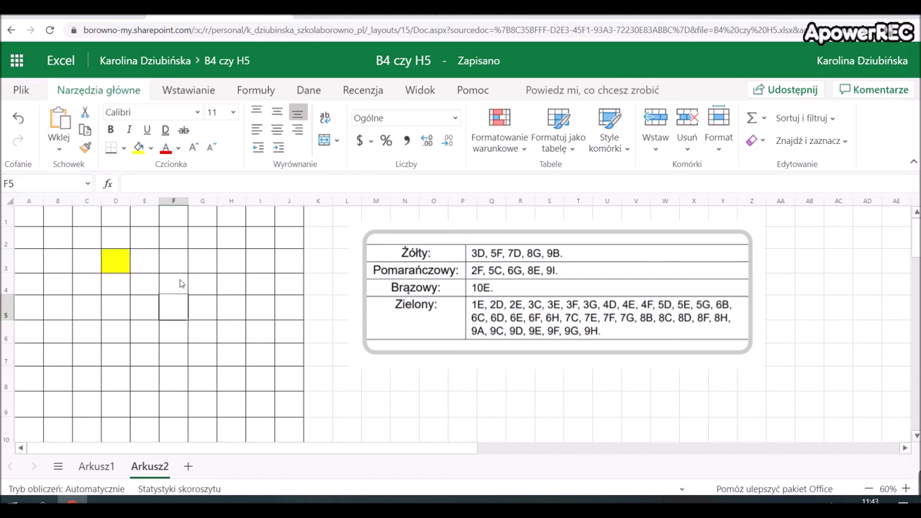
{"action": "left_click", "coordinate": [138, 148]}
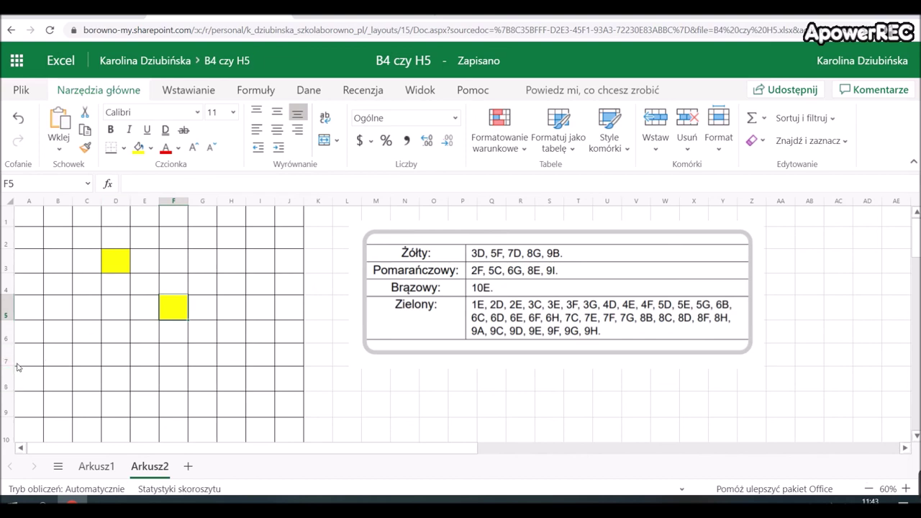
{"action": "left_click", "coordinate": [117, 354]}
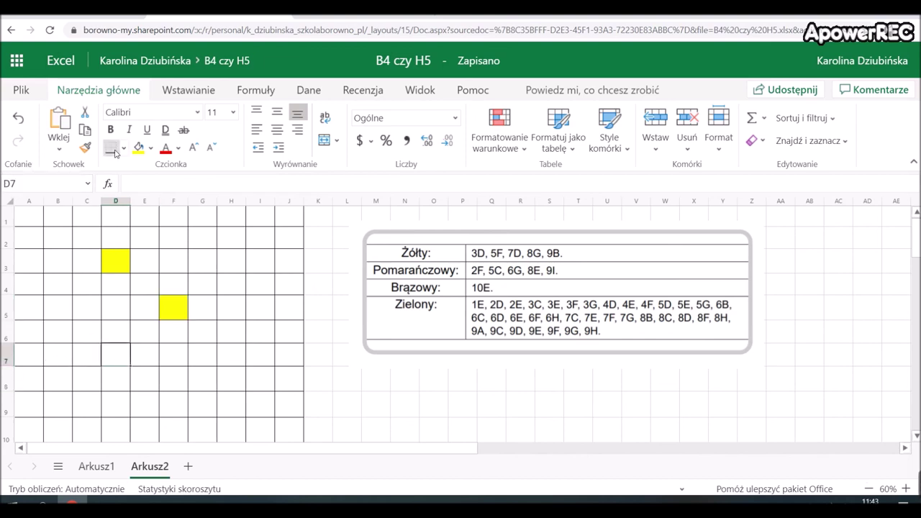
{"action": "left_click", "coordinate": [145, 148]}
{"action": "left_click", "coordinate": [150, 149]}
{"action": "left_click", "coordinate": [150, 149]}
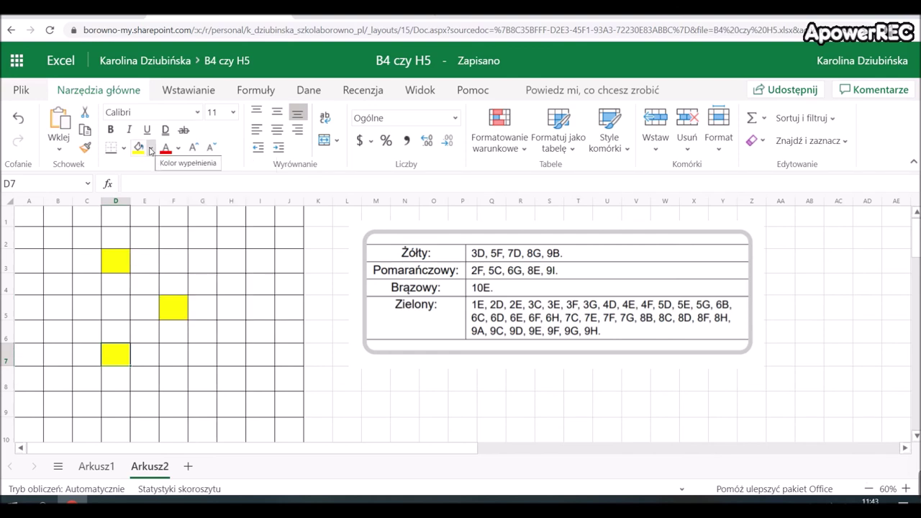
{"action": "mouse_move", "coordinate": [677, 482]}
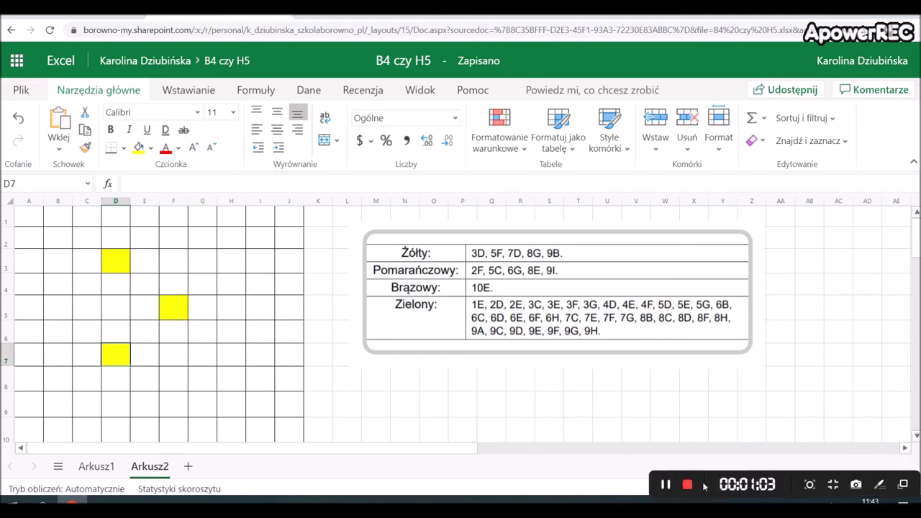